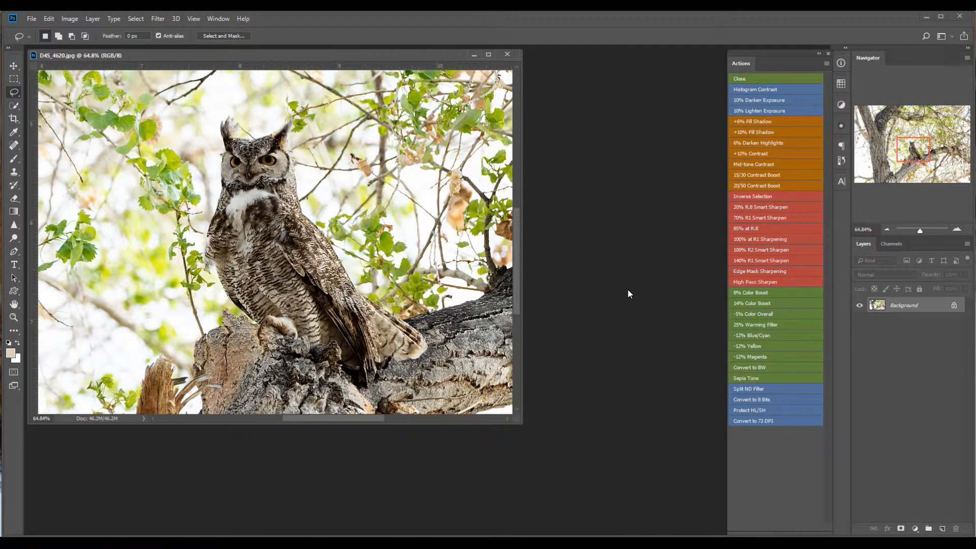
# Step: Hide the Actions panel and bring it back into the workspace
pyautogui.click(828, 54)
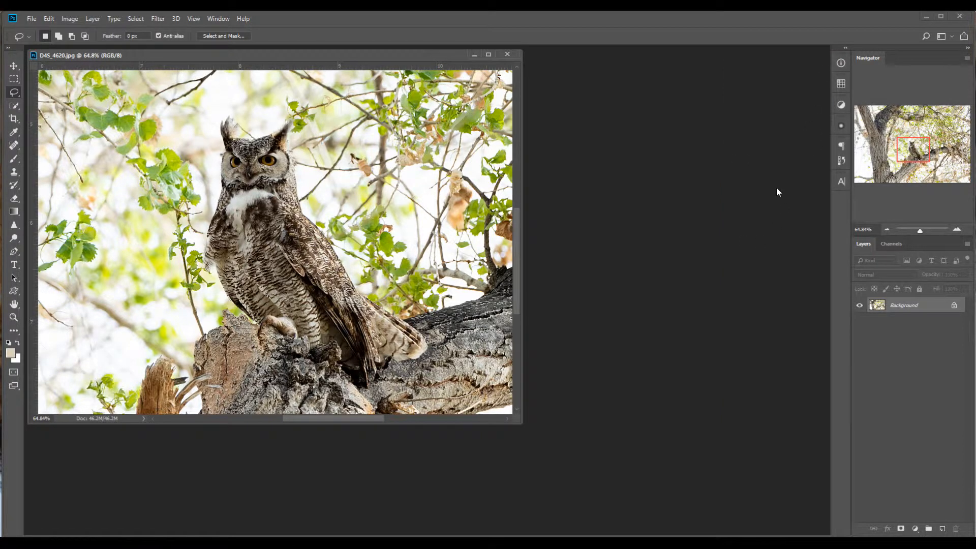
pyautogui.click(218, 19)
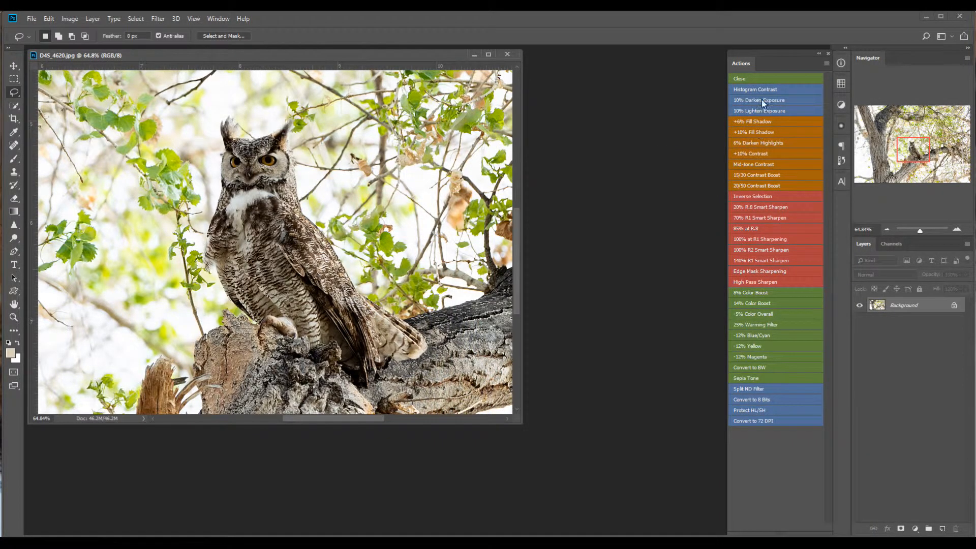
# Step: Turn off button mode for the actions and delete all existing actions
pyautogui.click(827, 63)
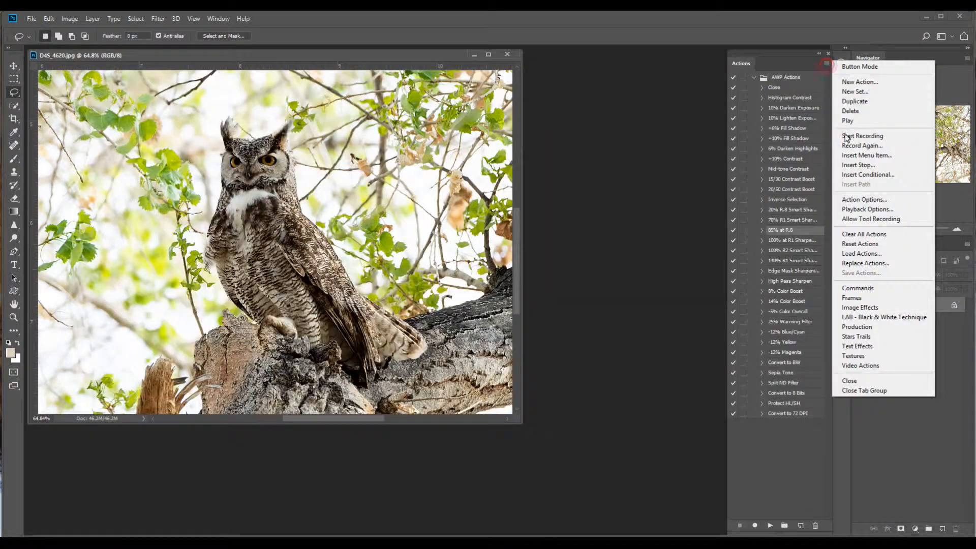
pyautogui.click(862, 235)
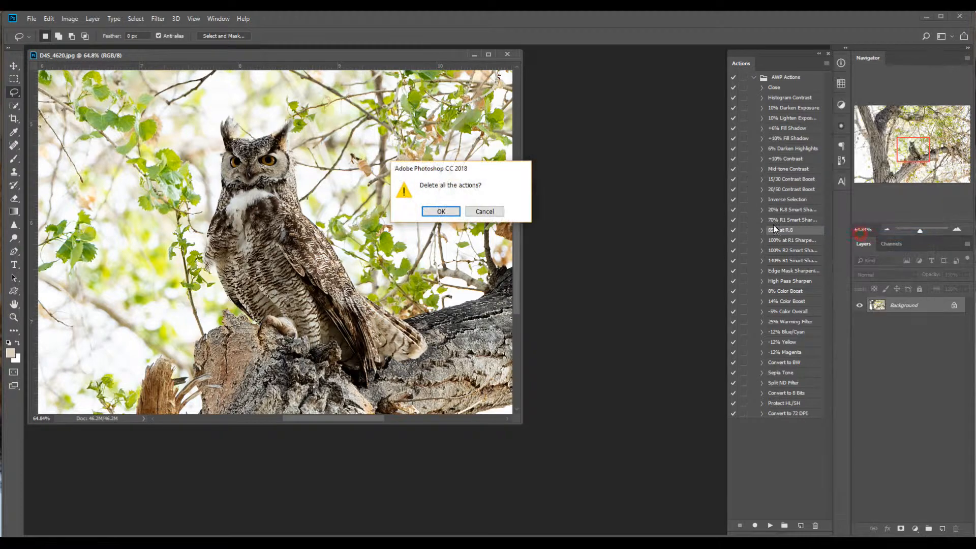
pyautogui.click(440, 211)
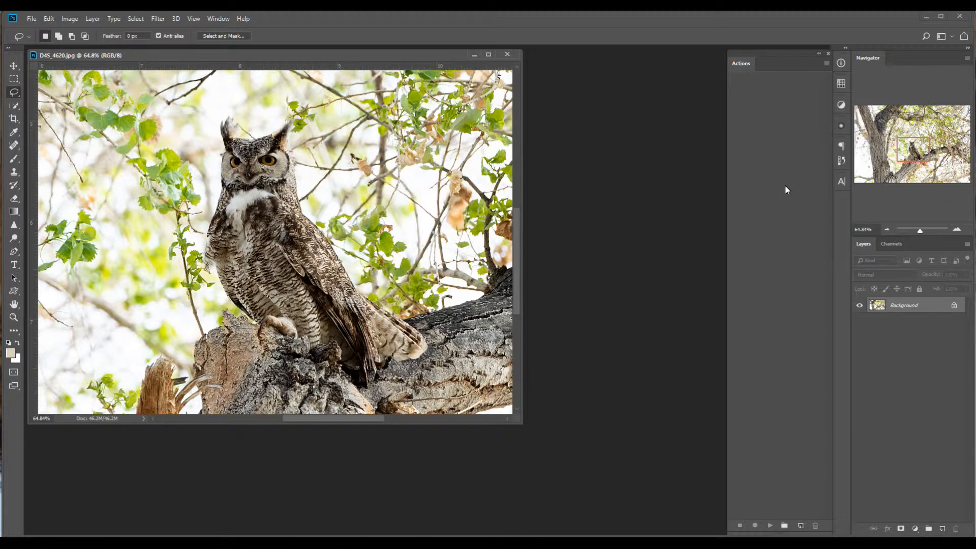
# Step: Load the AWP Actions set into the emptied Actions panel and display the actions as buttons
pyautogui.click(826, 64)
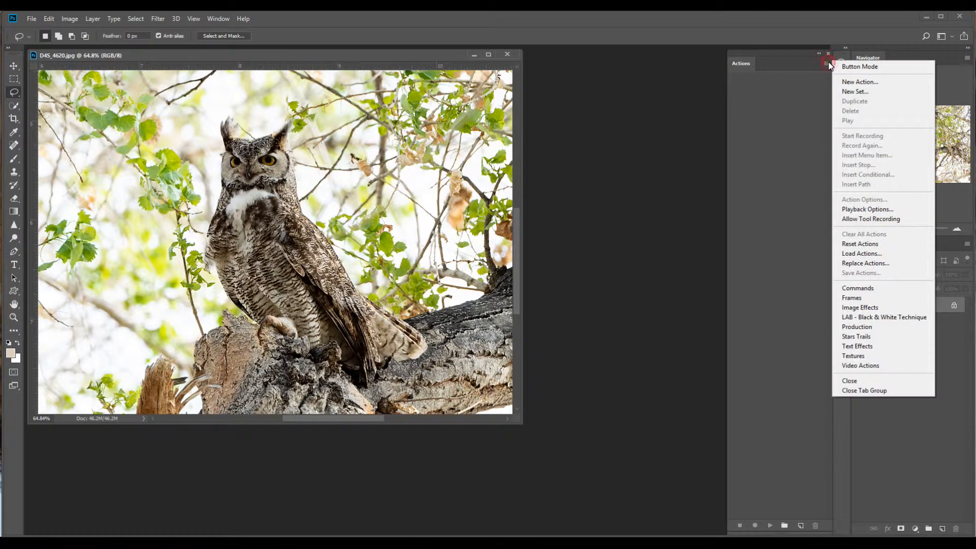
pyautogui.click(859, 254)
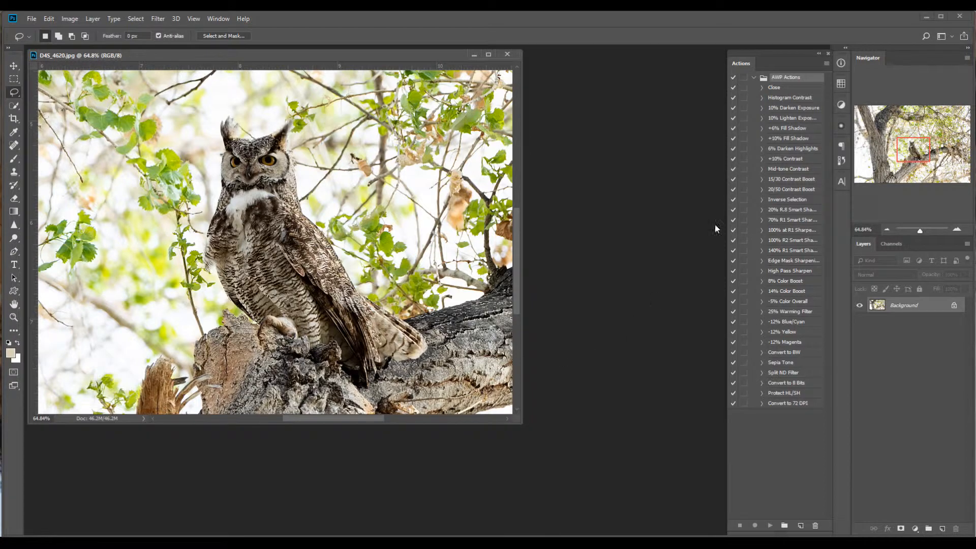
pyautogui.click(826, 64)
pyautogui.click(851, 70)
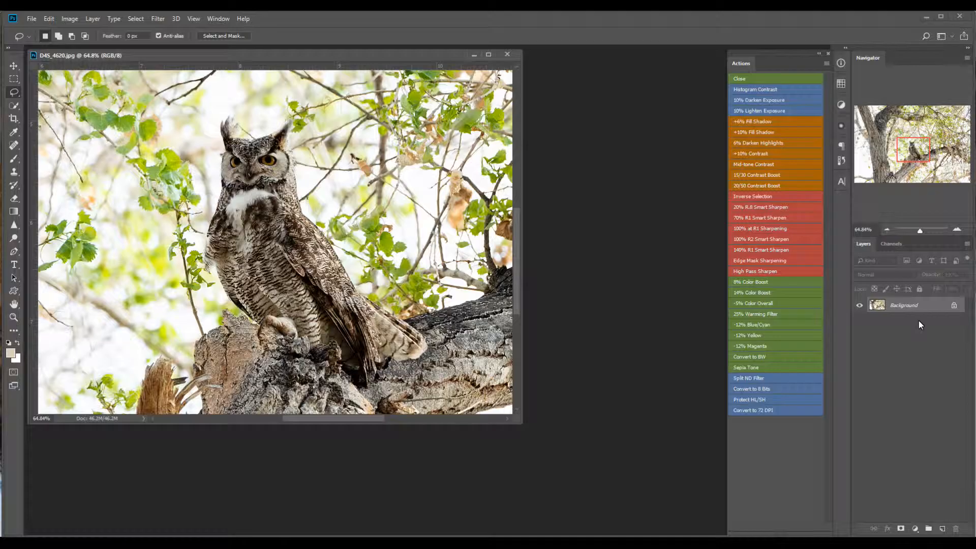
# Step: Apply the +6% Fill Shadow action to a duplicate of the Background layer and compare before and after
pyautogui.hotkey('ctrl', 'j')
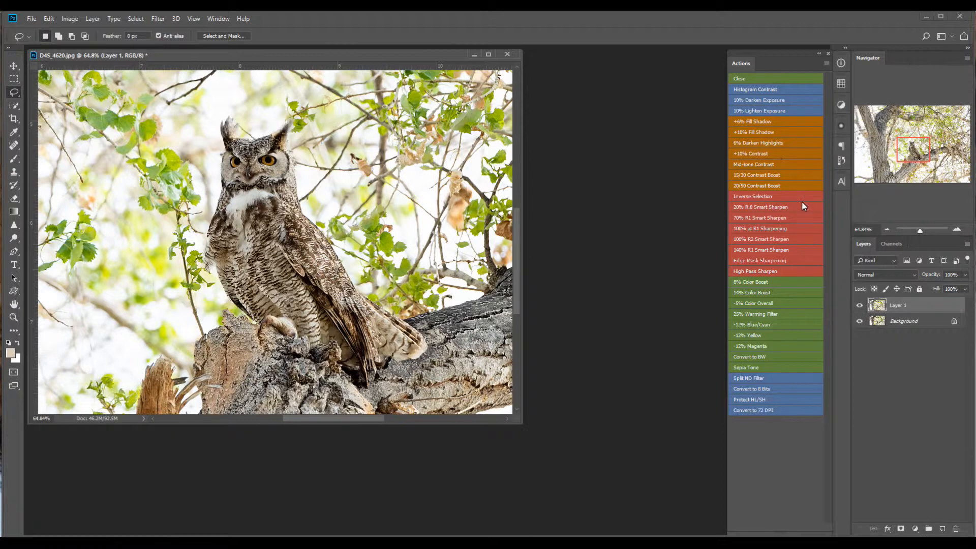
pyautogui.click(858, 306)
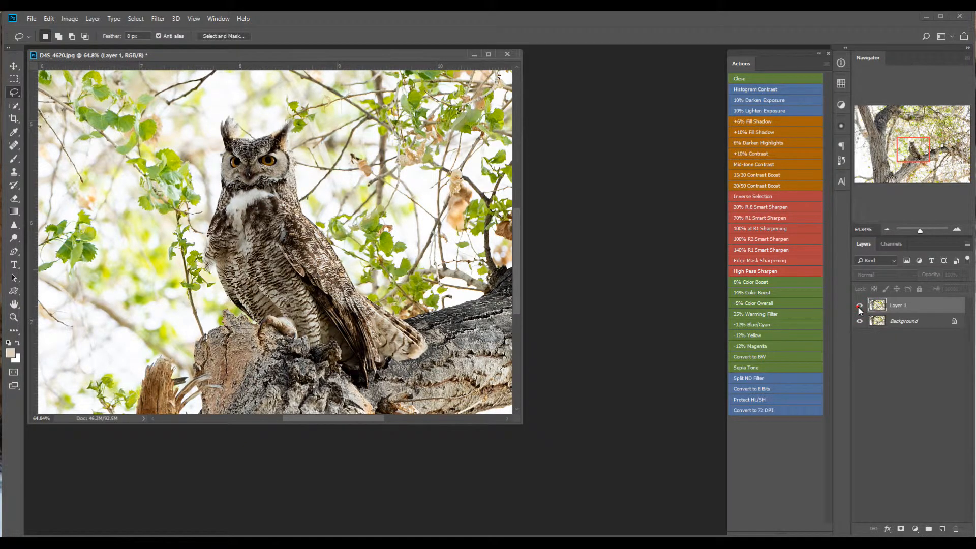
pyautogui.click(859, 306)
pyautogui.click(858, 306)
pyautogui.click(859, 306)
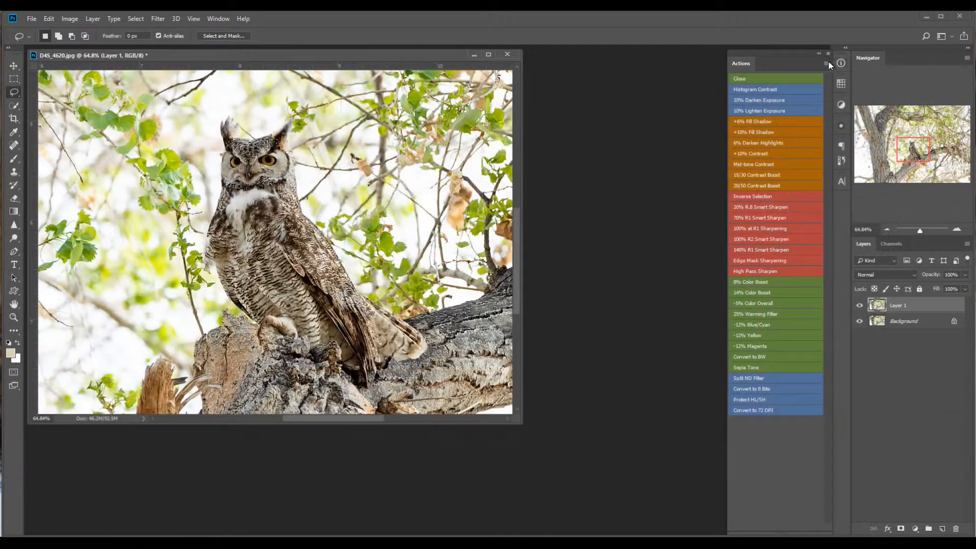
# Step: Leave button mode and start recording a new action named "85% at R.8" in the AWP Actions set with the color Red
pyautogui.click(826, 63)
pyautogui.click(859, 66)
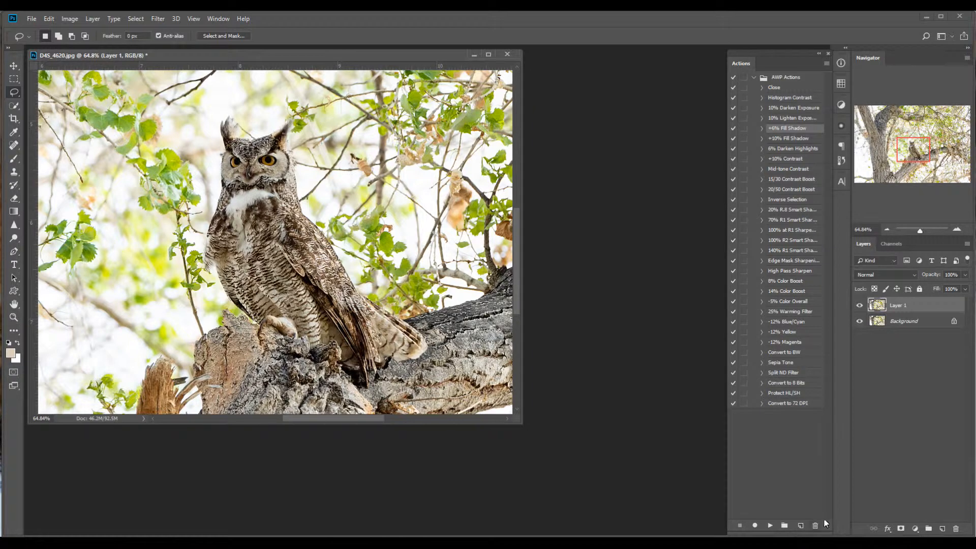
pyautogui.click(790, 76)
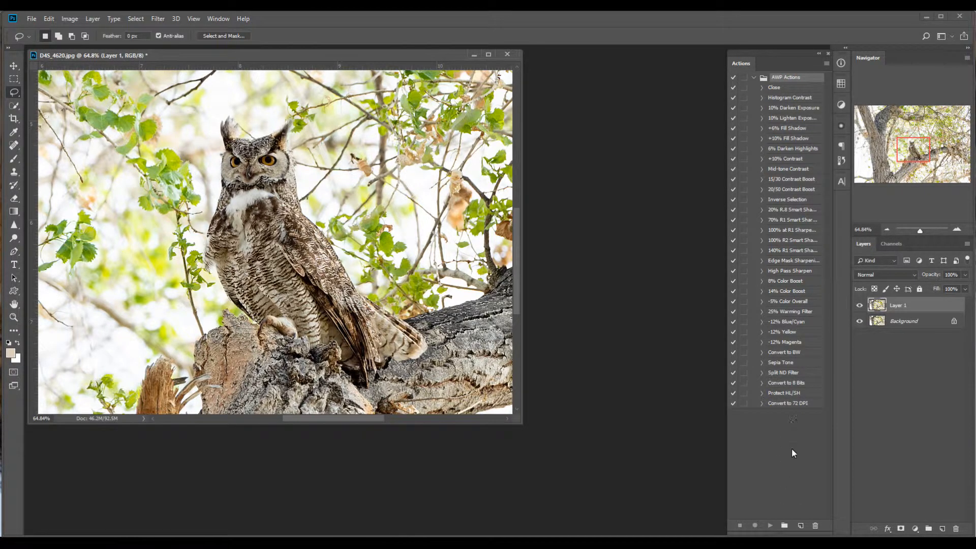
pyautogui.click(801, 526)
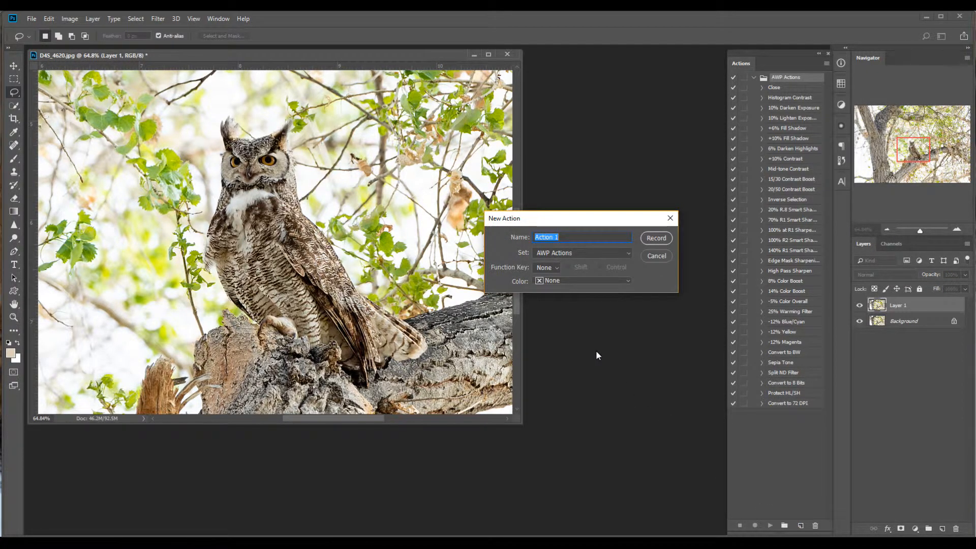
pyautogui.write('85% at R.8')
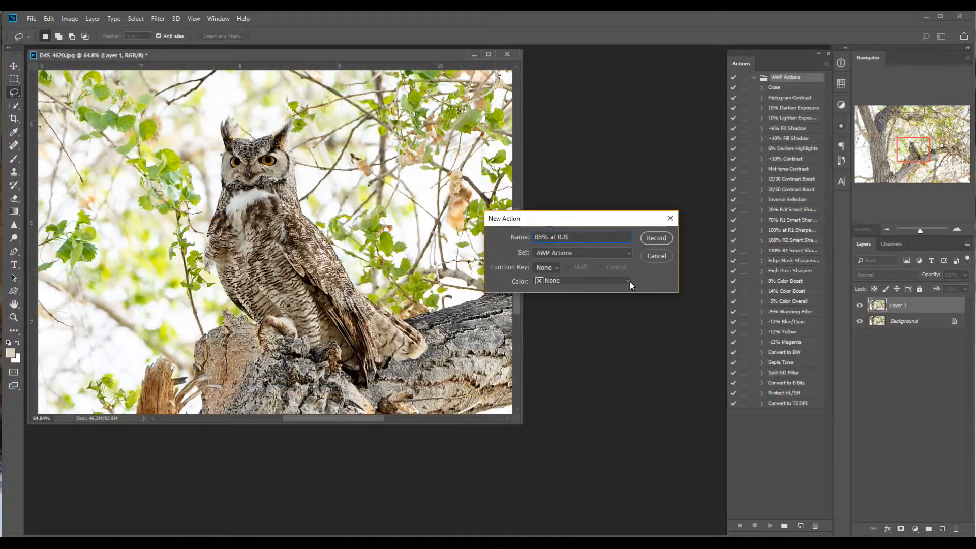
pyautogui.click(630, 282)
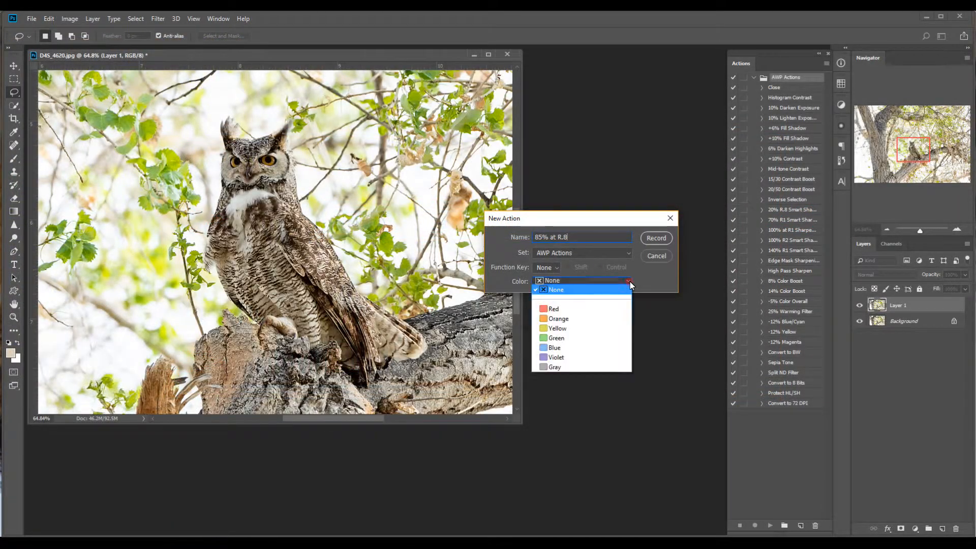
pyautogui.click(599, 310)
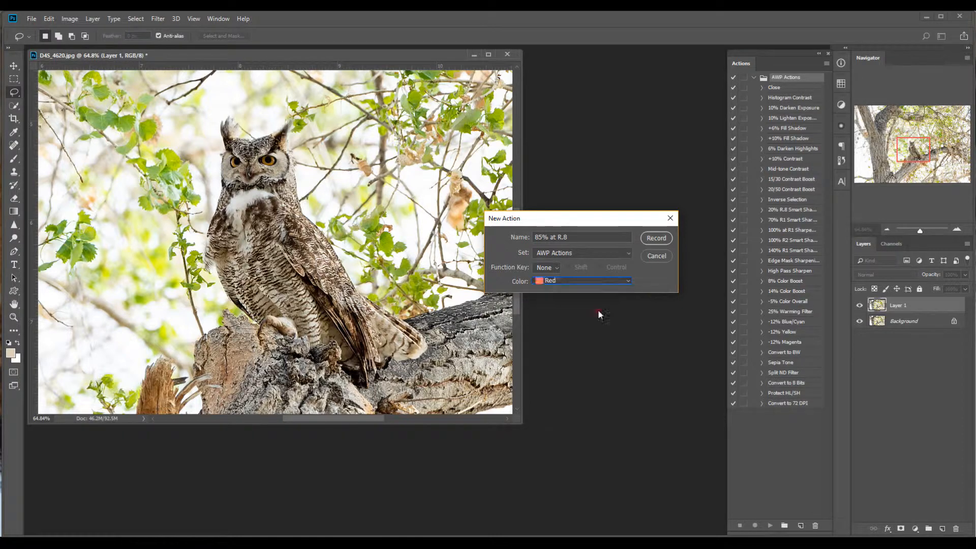
pyautogui.click(654, 238)
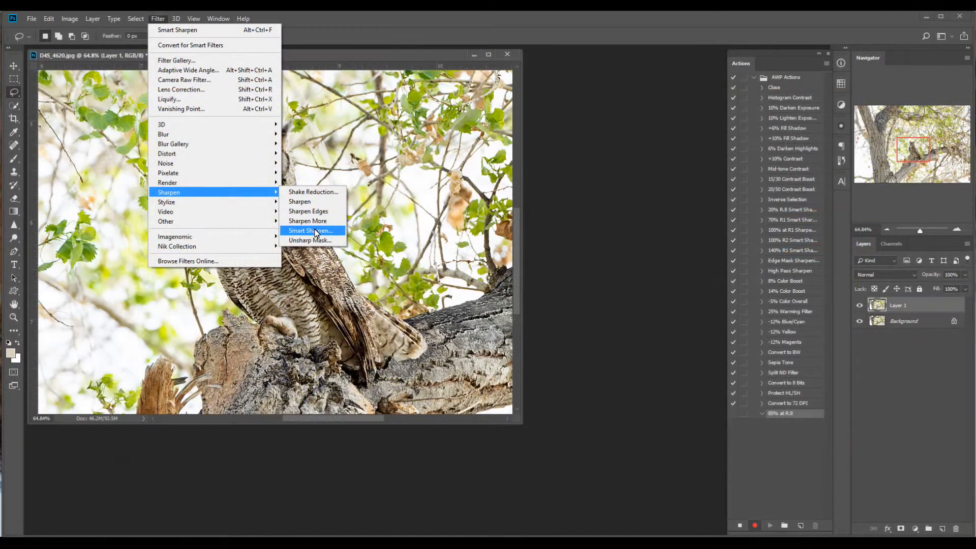
# Step: Record a Smart Sharpen filter in the 85% at R.8 action, stop recording and collapse the action
pyautogui.click(315, 231)
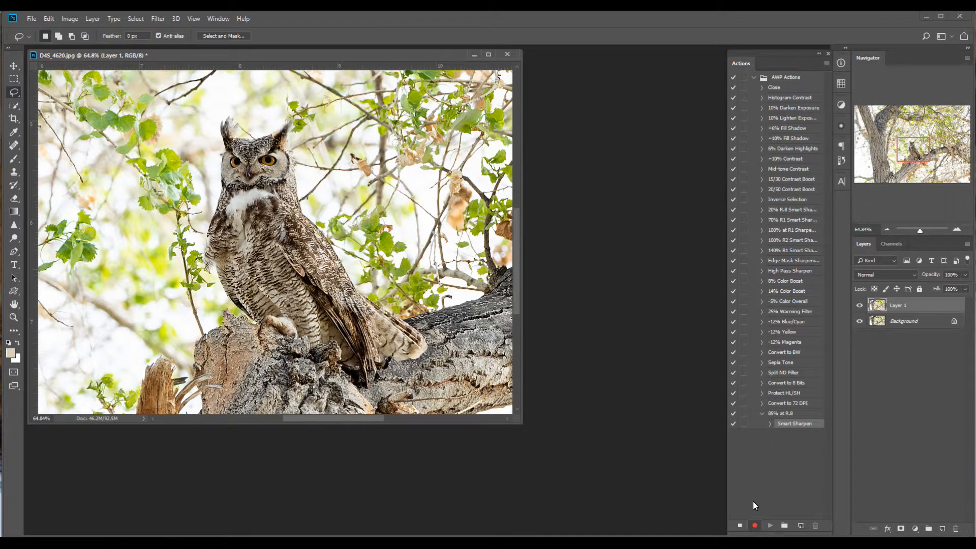
pyautogui.click(740, 526)
pyautogui.click(761, 413)
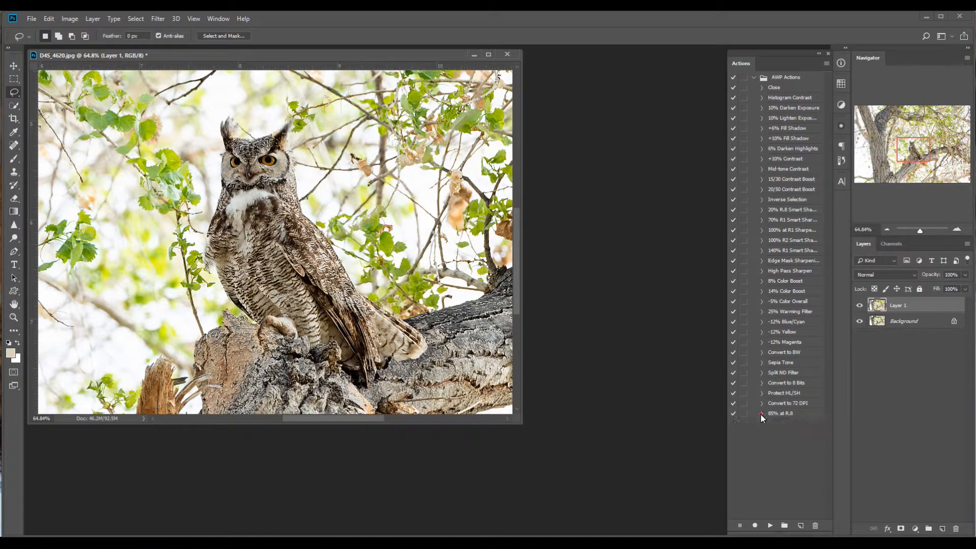
# Step: Place the 85% at R.8 action directly below 70% R1 Smart Sharpen and display the actions as buttons
pyautogui.click(825, 63)
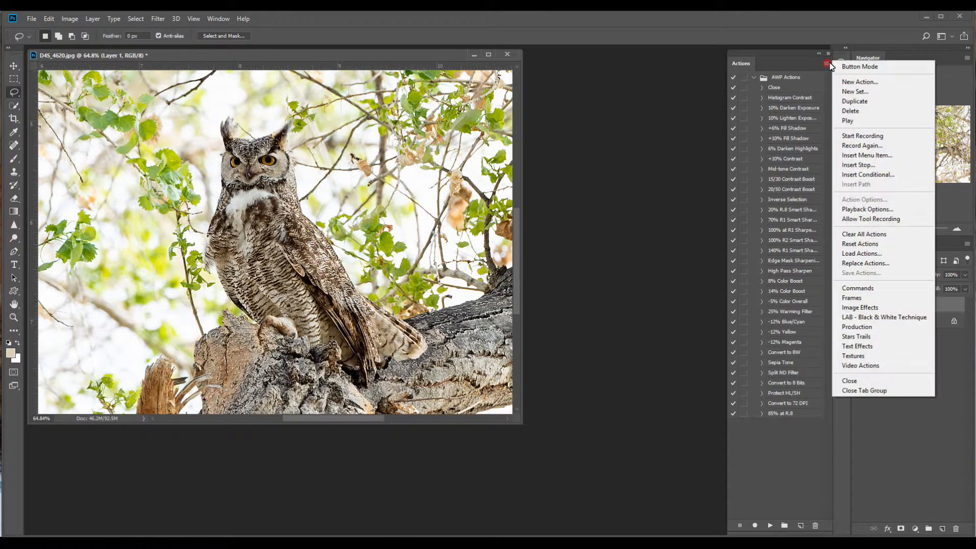
pyautogui.click(851, 65)
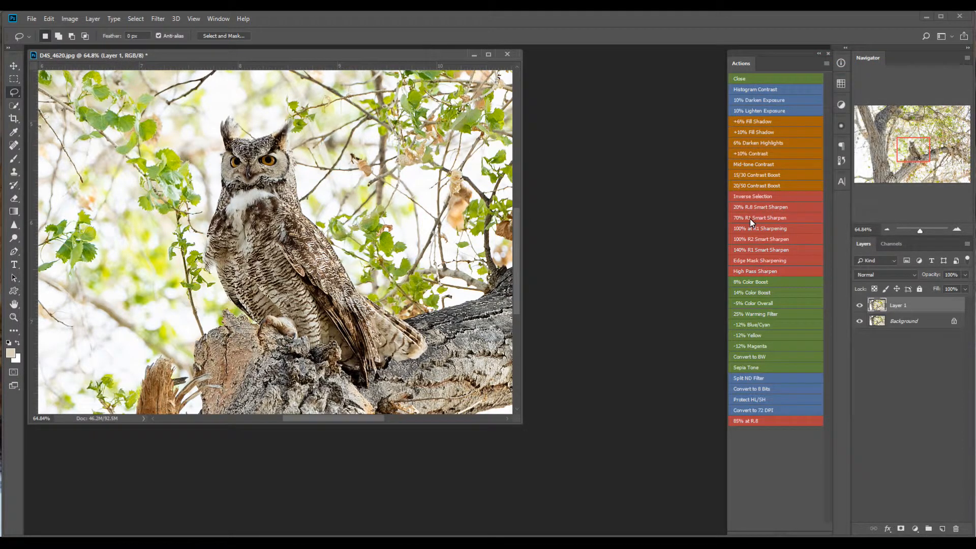
pyautogui.click(825, 61)
pyautogui.click(856, 65)
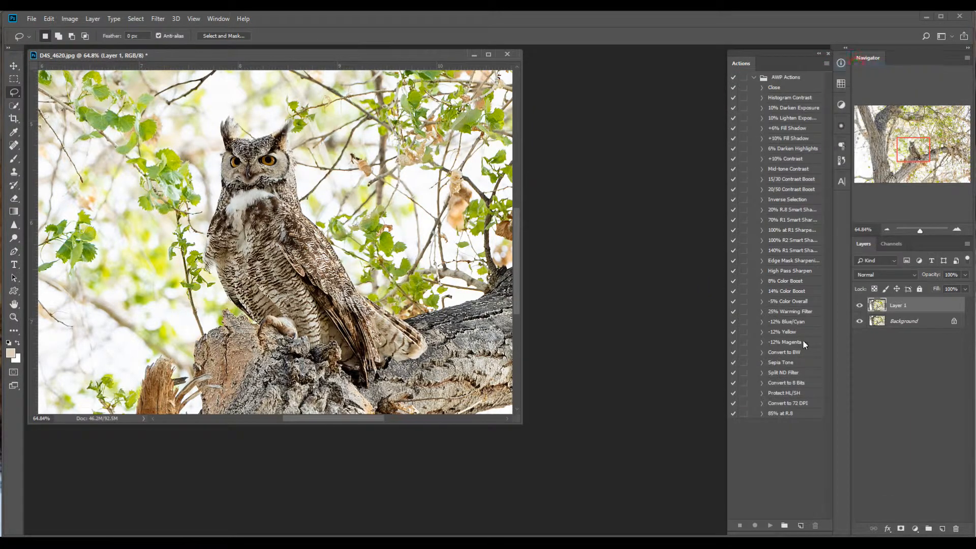
pyautogui.moveTo(786, 411); pyautogui.dragTo(773, 227)
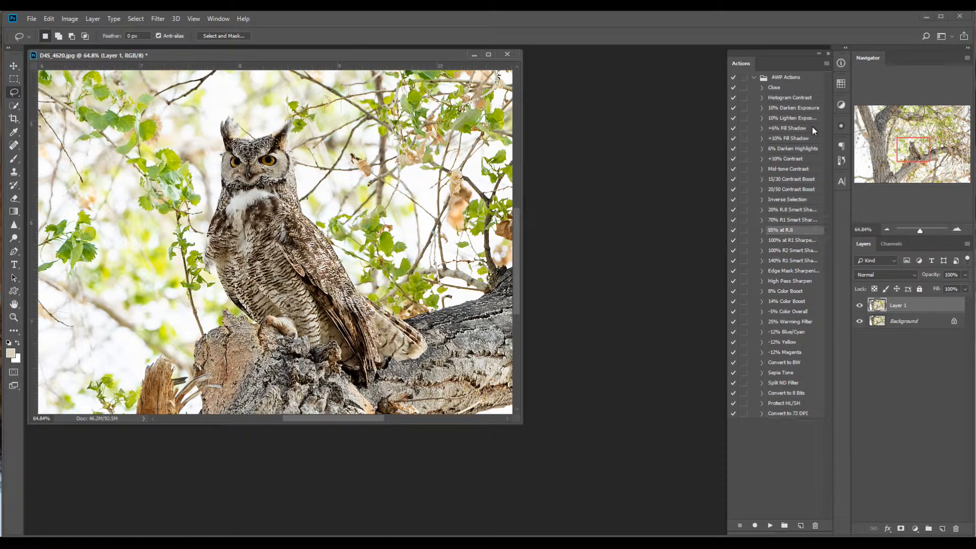
pyautogui.click(825, 62)
pyautogui.click(841, 65)
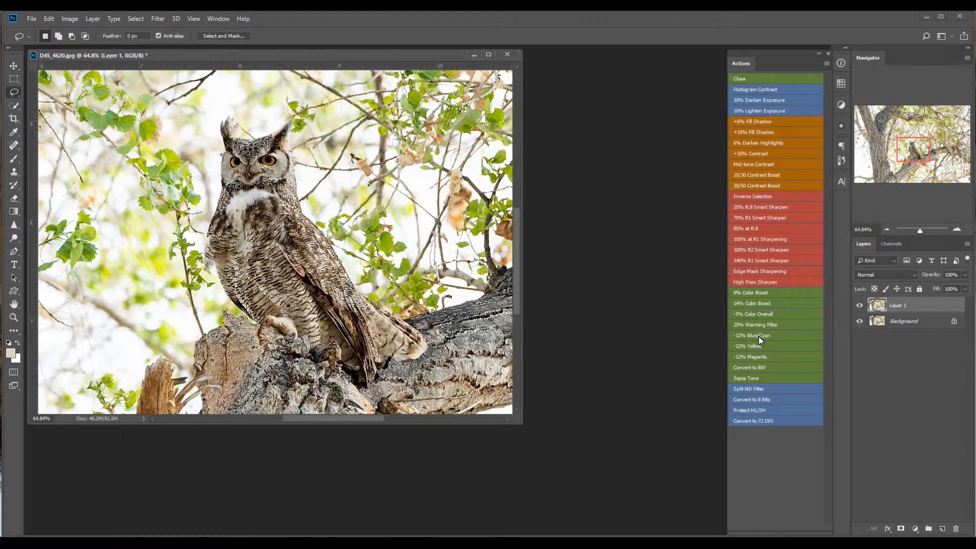
# Step: Switch the actions to the editable list view and back to button mode
pyautogui.click(826, 63)
pyautogui.click(852, 74)
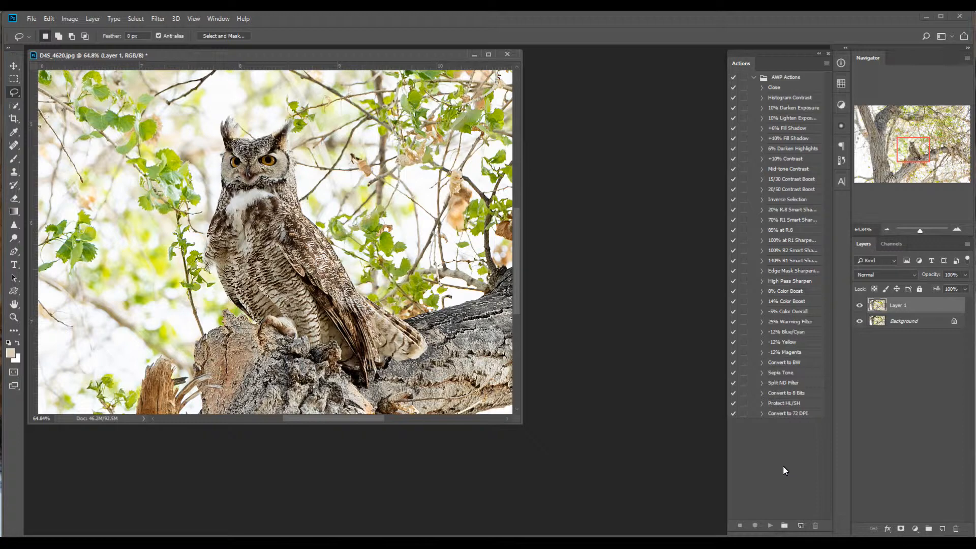
pyautogui.click(827, 63)
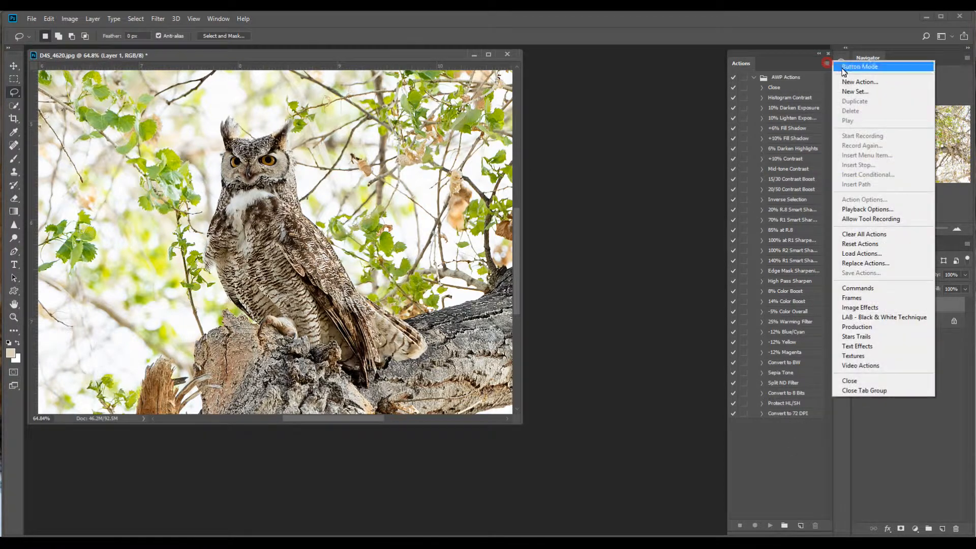
pyautogui.click(848, 70)
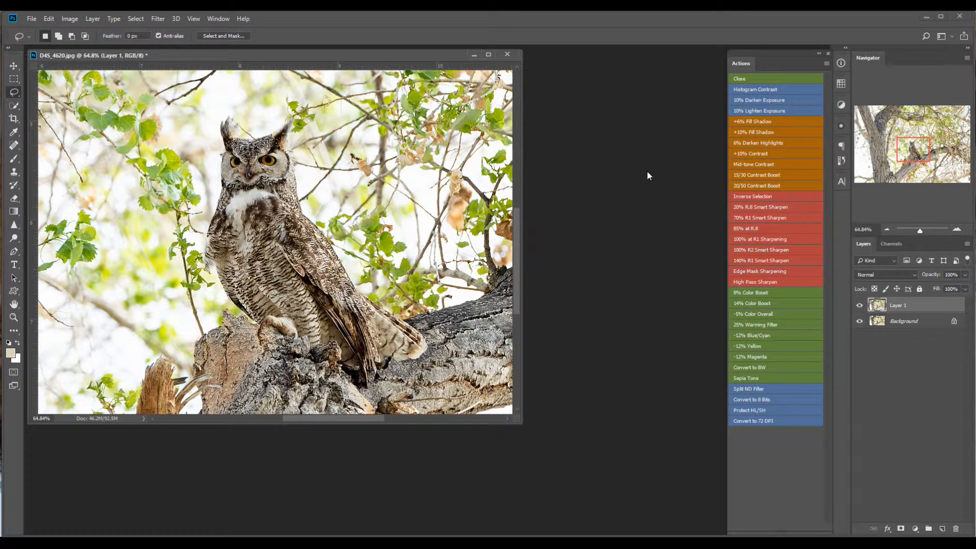